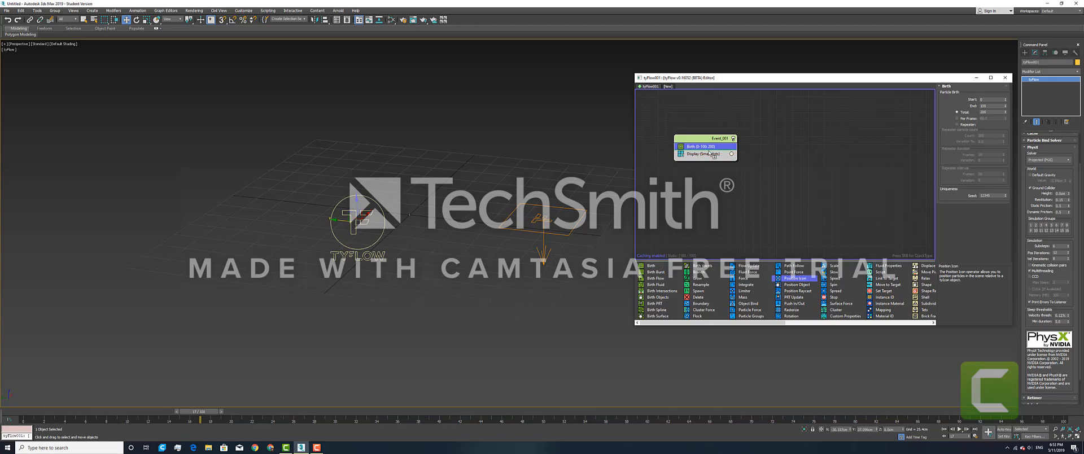
Assign the tyIcon with the arrow to the event's Position Icon operator and add a Speed operator below it.
click(542, 233)
drag(693, 82, 671, 74)
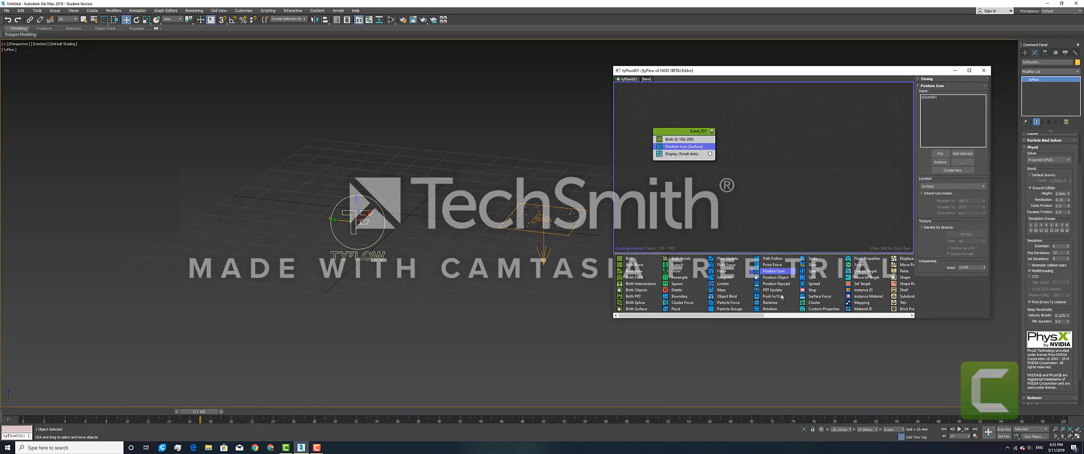
click(822, 272)
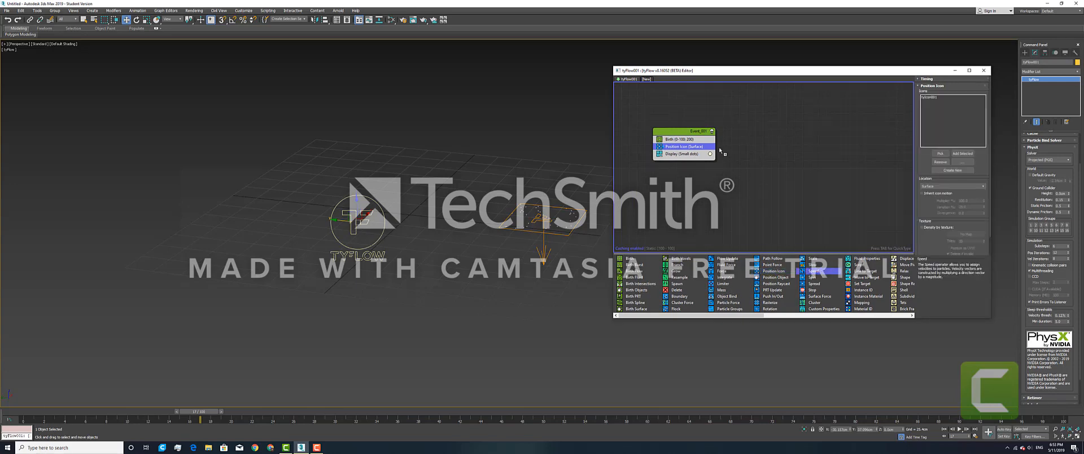
drag(721, 151, 691, 151)
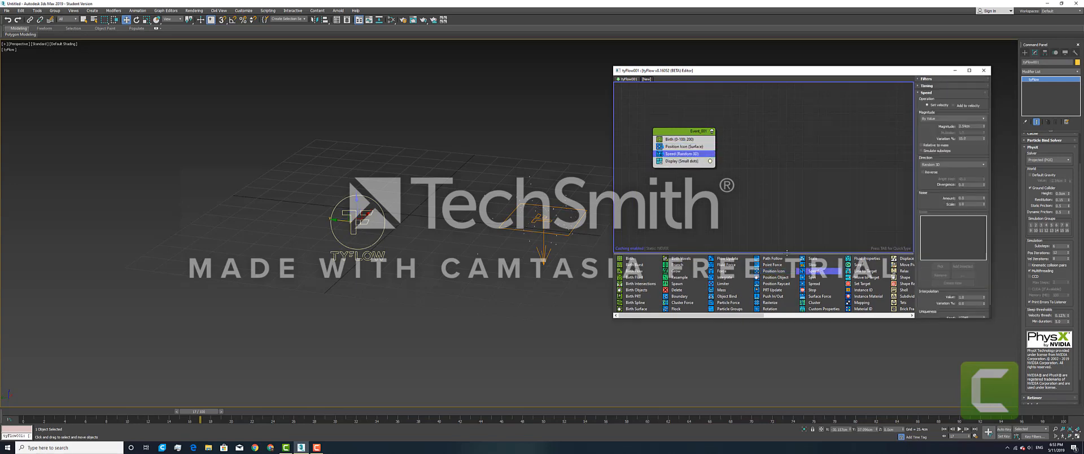
Add a Shape operator below Speed and set its 3D mesh type to Leaves (Maple).
click(902, 277)
drag(862, 278, 679, 162)
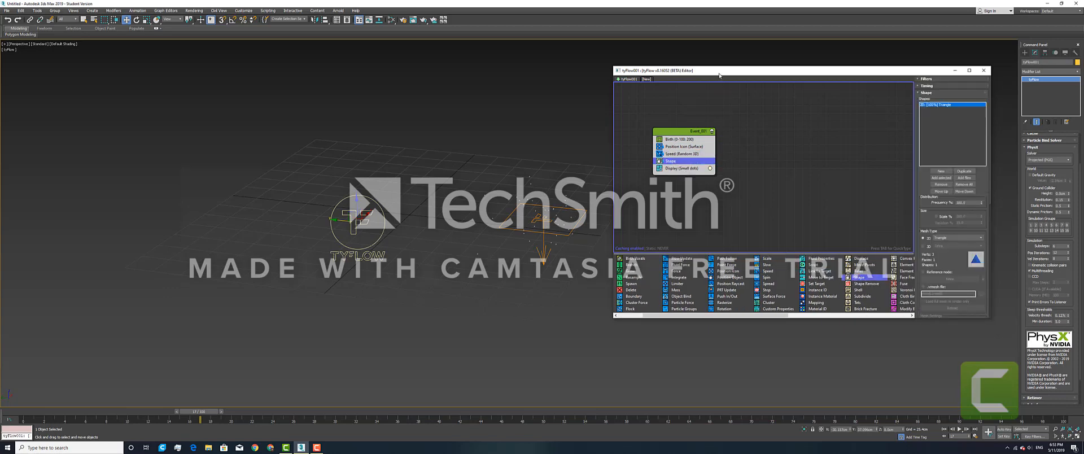
drag(719, 76, 711, 77)
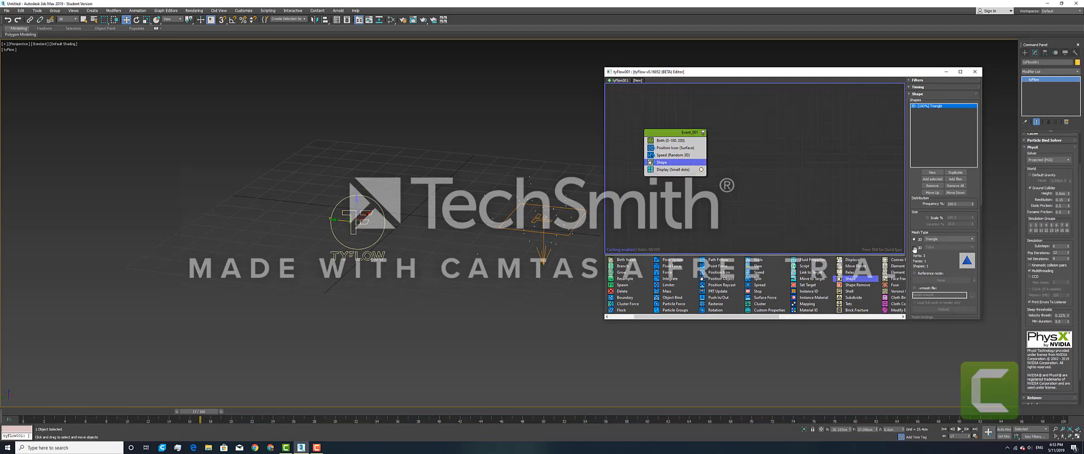
click(915, 247)
click(932, 247)
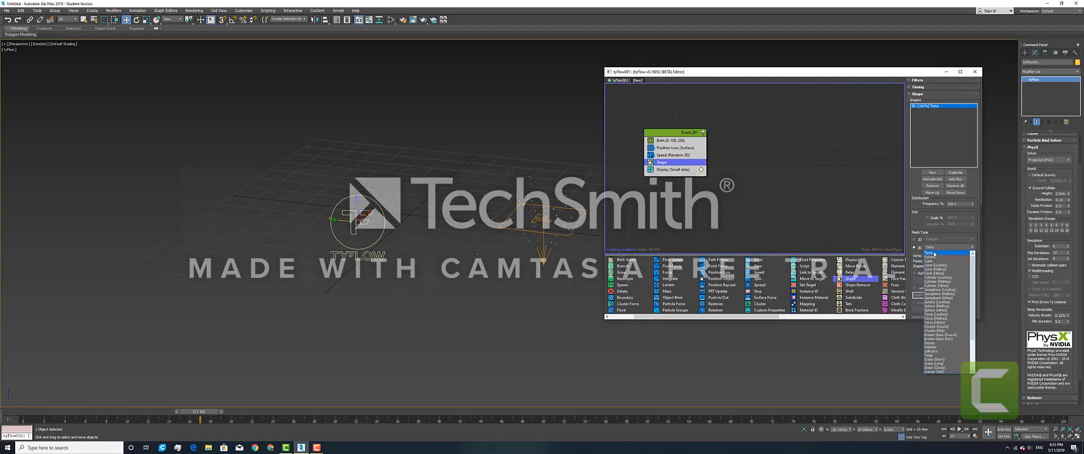
scroll(940, 307, down, 4)
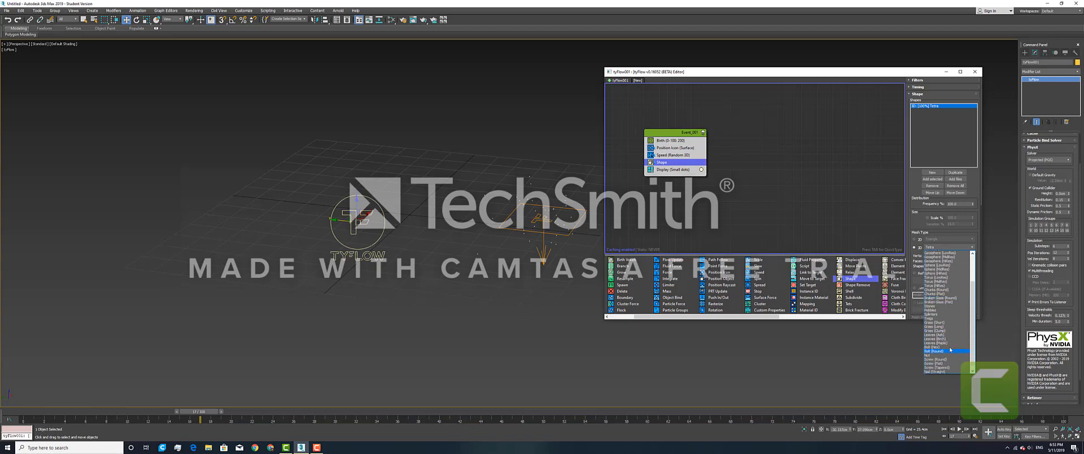
click(949, 343)
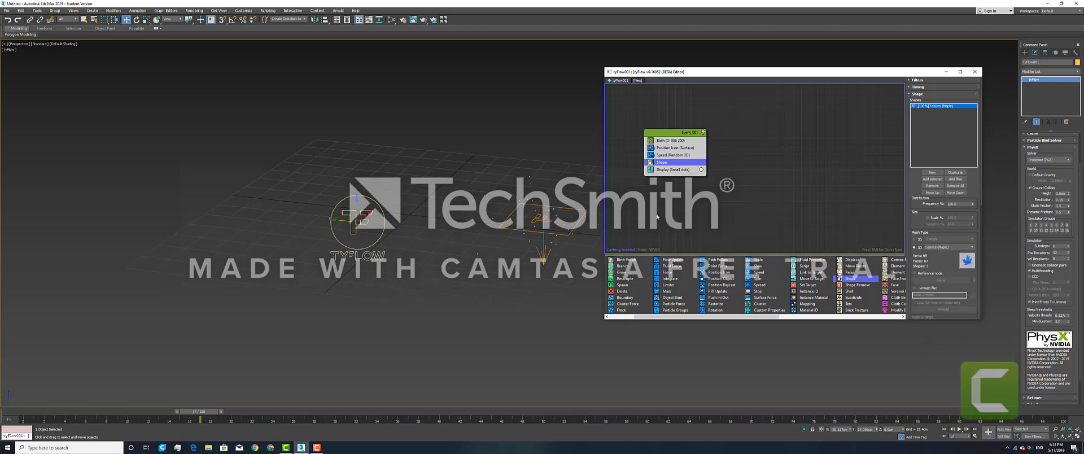
Set the event's Display operator type to Geometry.
click(683, 170)
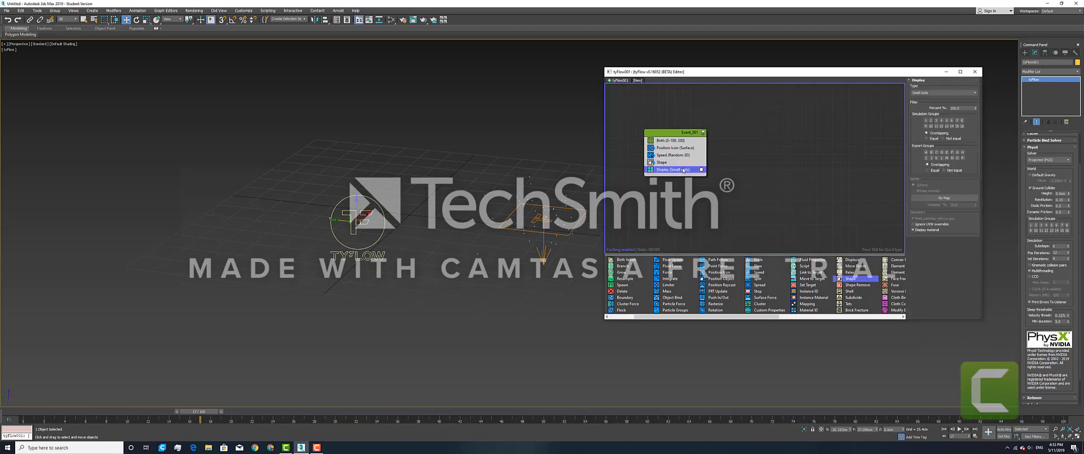
click(938, 92)
click(938, 124)
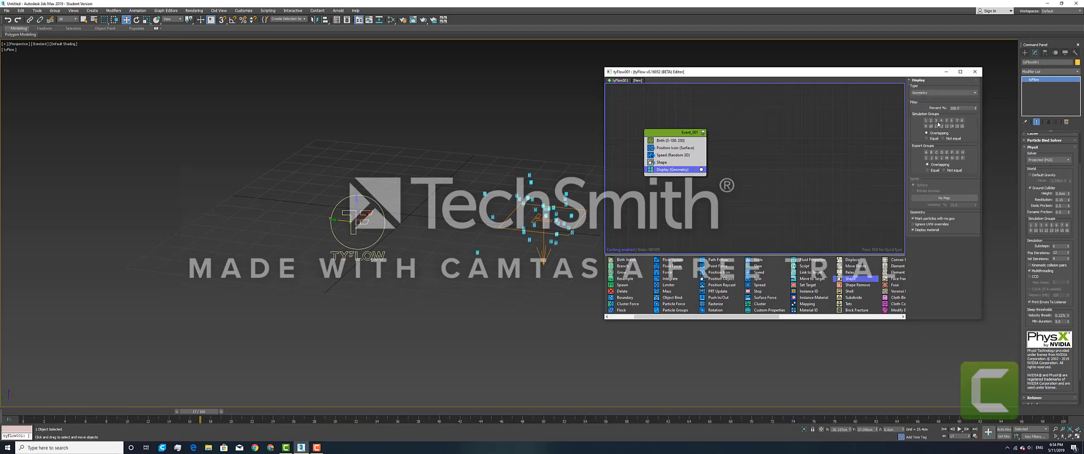
Enable Scale % in the Shape operator, enlarge the maple leaves, and deselect the flow object.
click(672, 163)
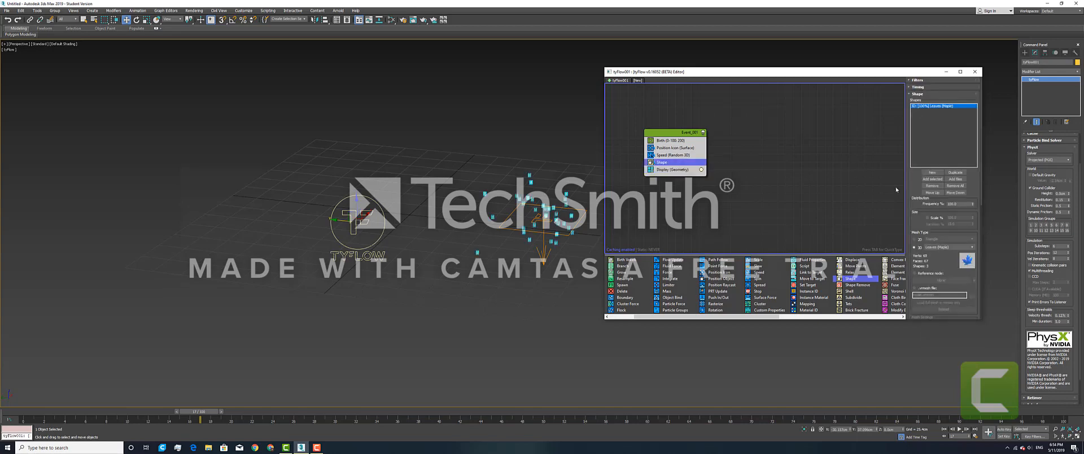
click(927, 217)
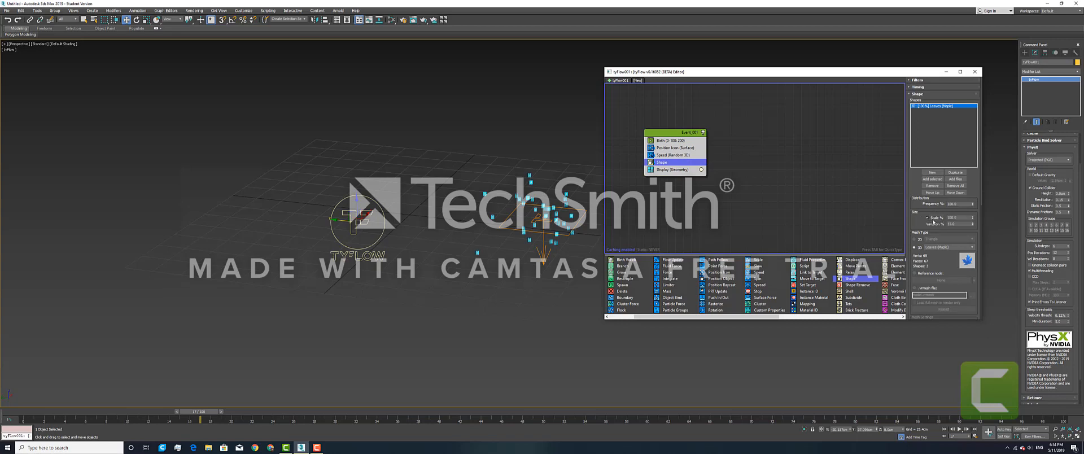
double_click(966, 218)
scroll(528, 230, up, 6)
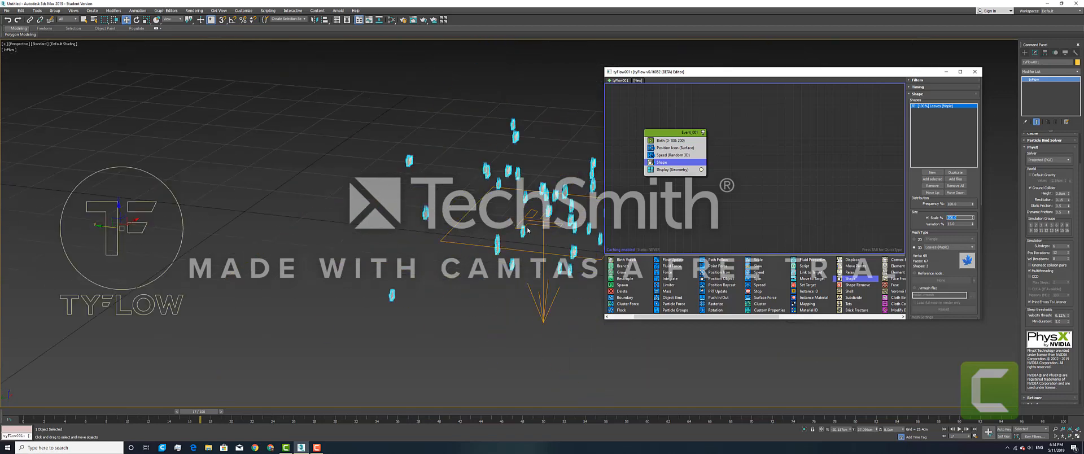
scroll(527, 230, down, 5)
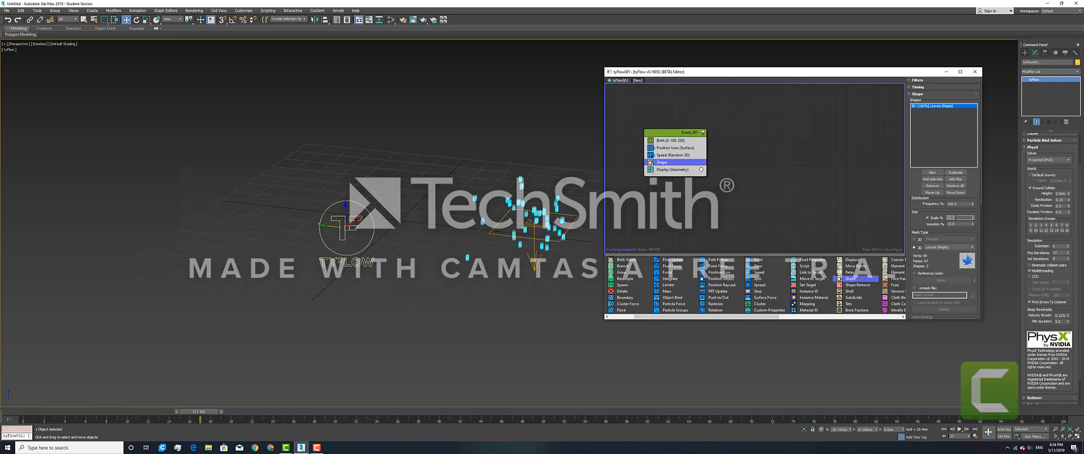
click(563, 254)
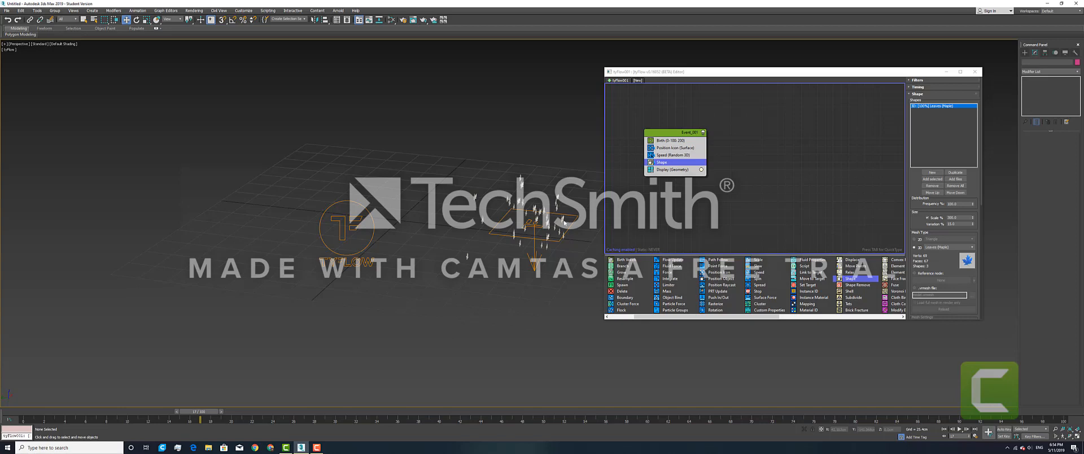
scroll(572, 215, up, 3)
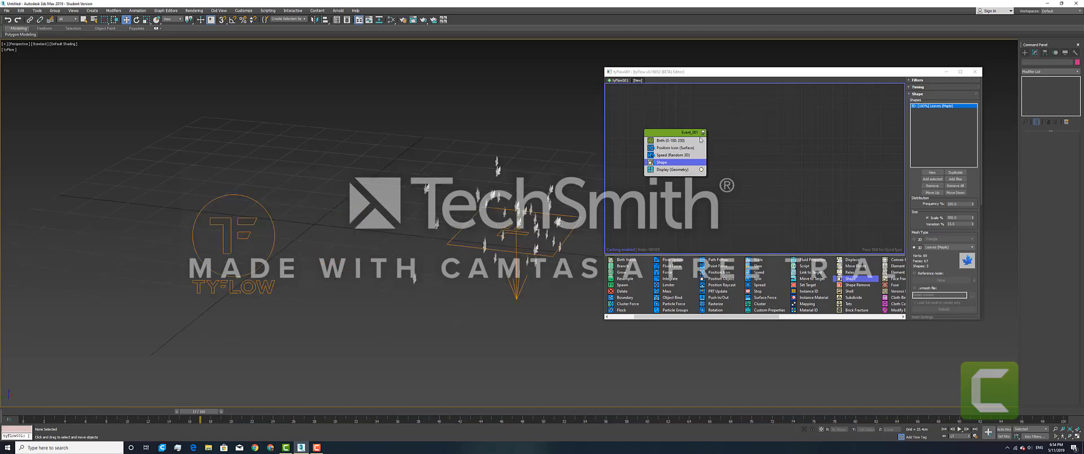
Add a PhysX Shape operator between the Shape and Display operators in the event.
drag(755, 317, 836, 317)
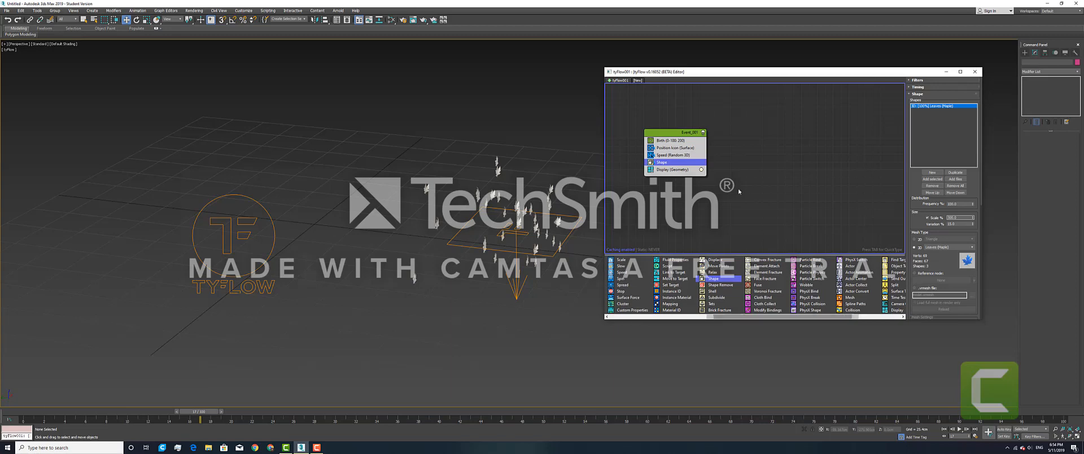
click(675, 155)
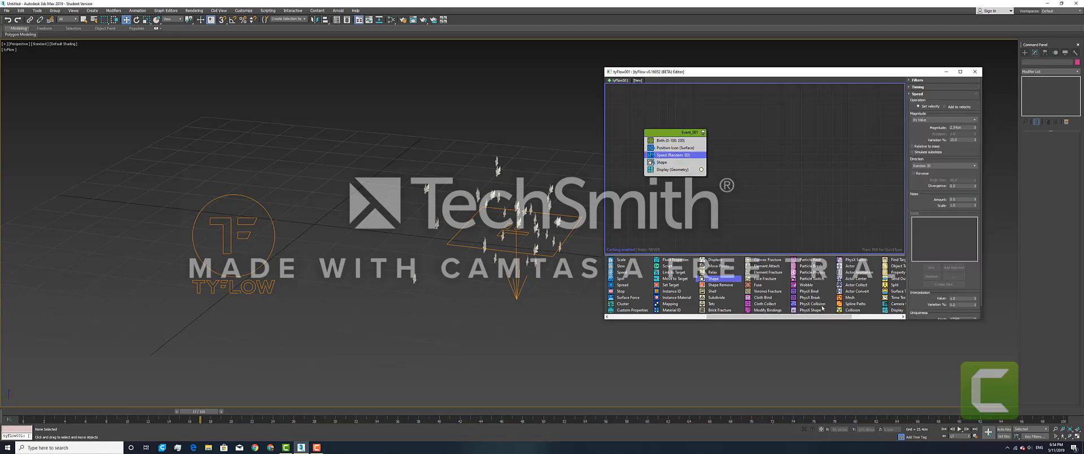
drag(819, 309, 671, 168)
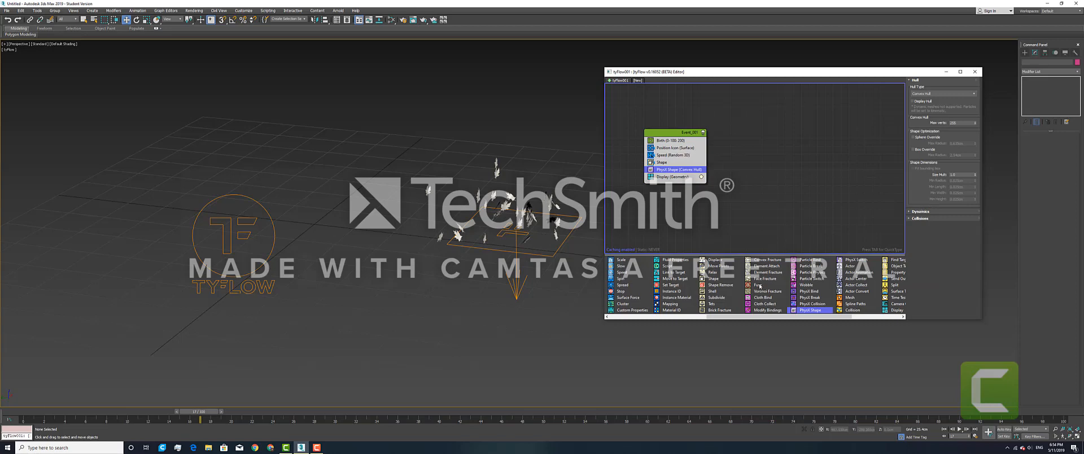
Set the Speed operator's direction to Along Icon Arrow and pick the arrow icon in the viewport as its icon.
click(667, 155)
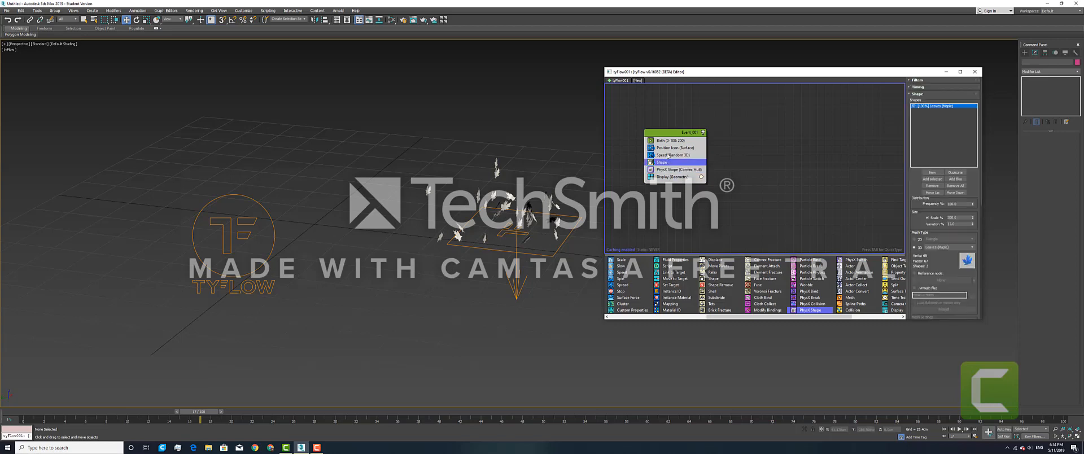
click(949, 166)
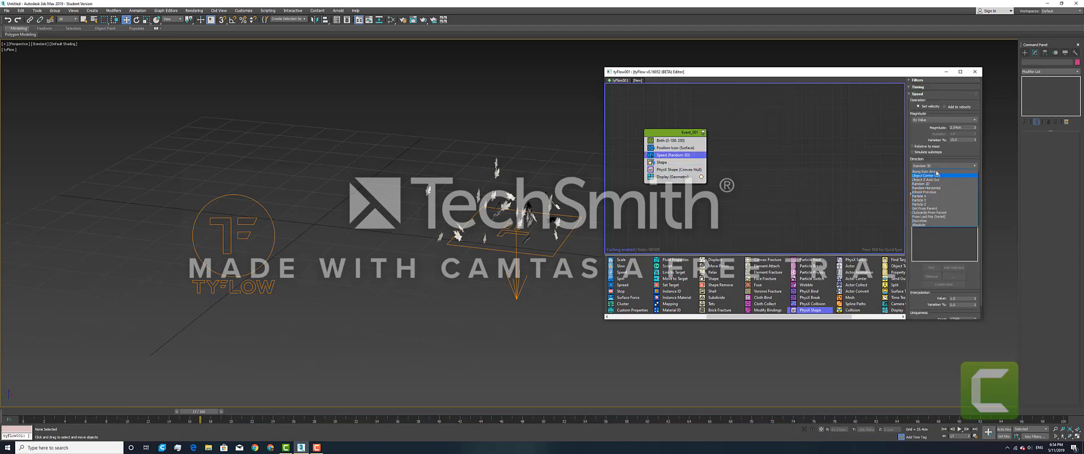
click(925, 171)
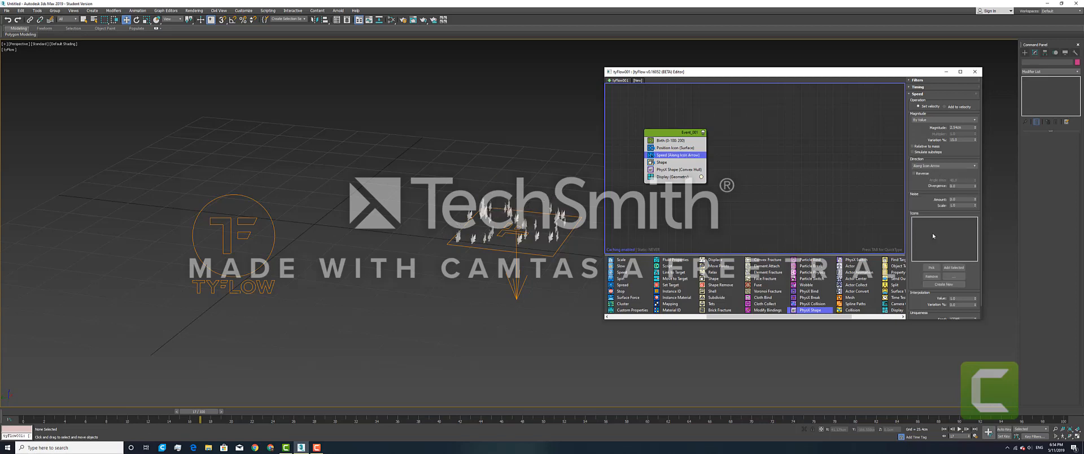
click(931, 267)
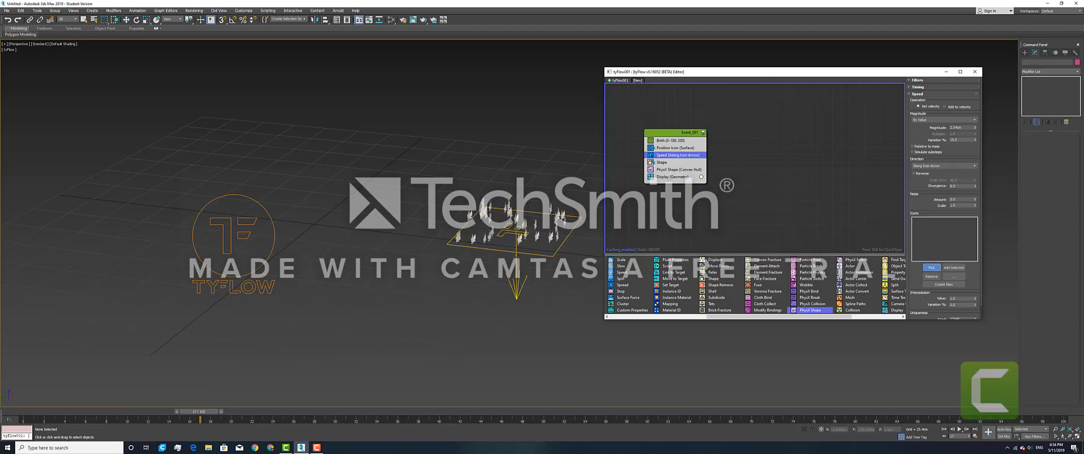
click(522, 255)
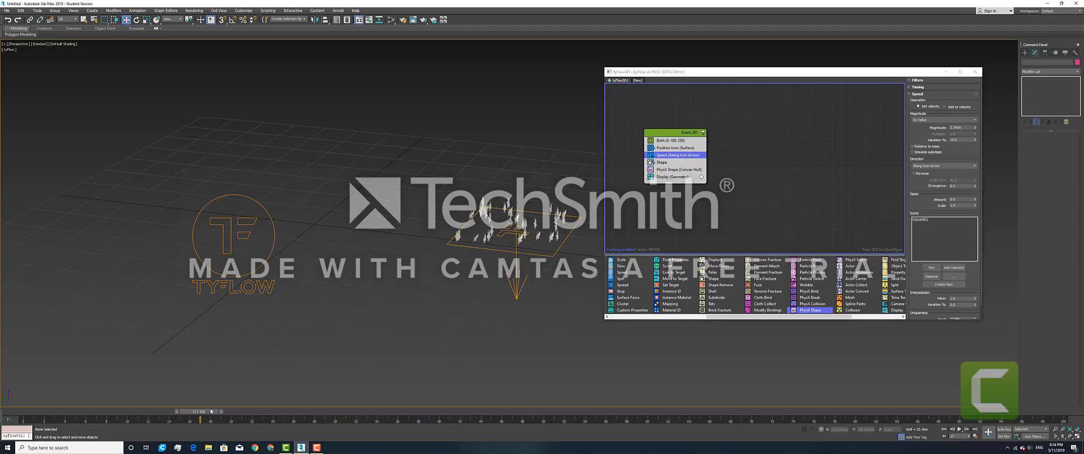
Scrub back to about frame 11 and compare the settings of the Position Icon and Speed operators.
drag(211, 411, 138, 412)
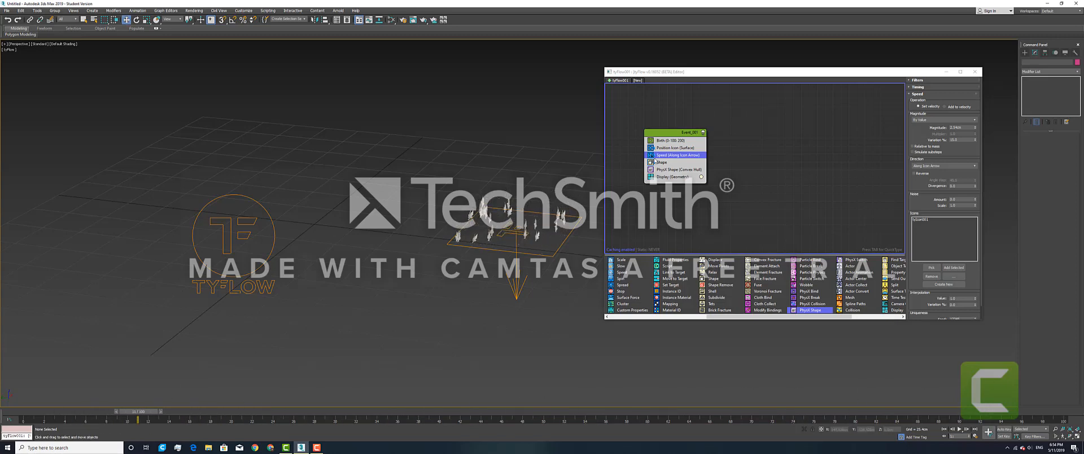
click(670, 148)
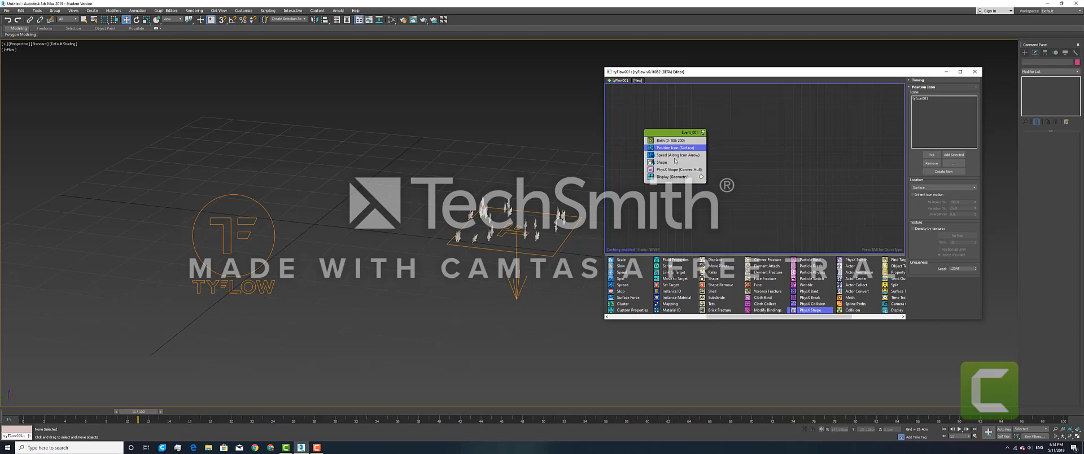
click(679, 150)
click(683, 155)
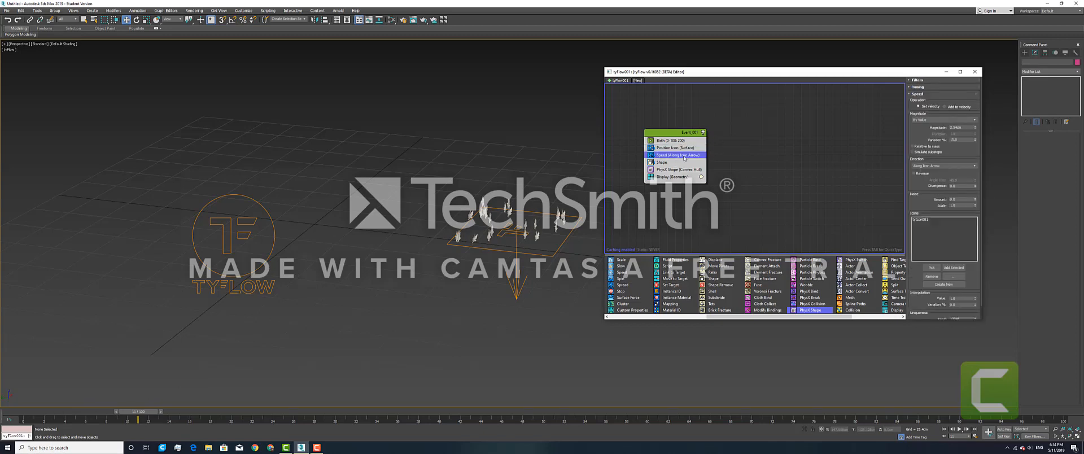
click(688, 149)
click(690, 156)
click(690, 149)
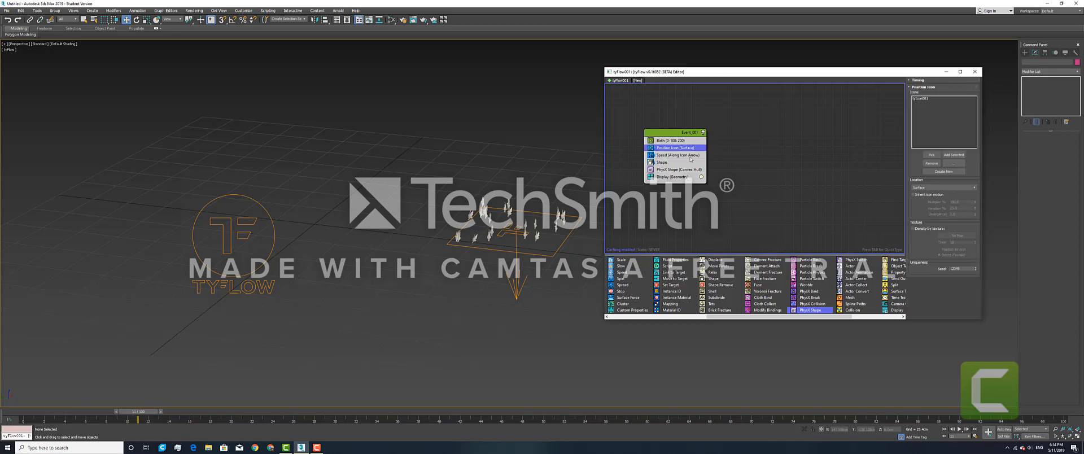
Scrub forward to about frame 50 and examine how the leaf particles move around the emitter icon.
drag(658, 73, 662, 74)
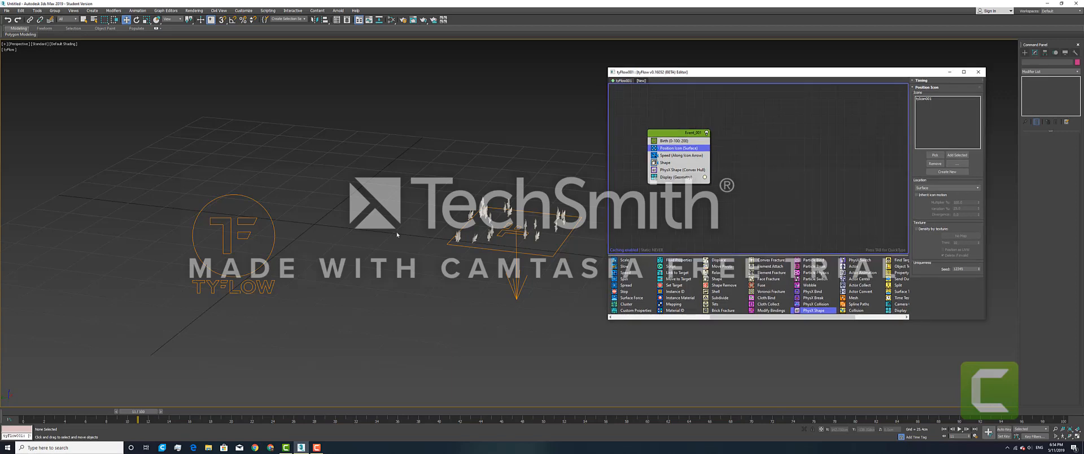
middle_drag(486, 235, 342, 230)
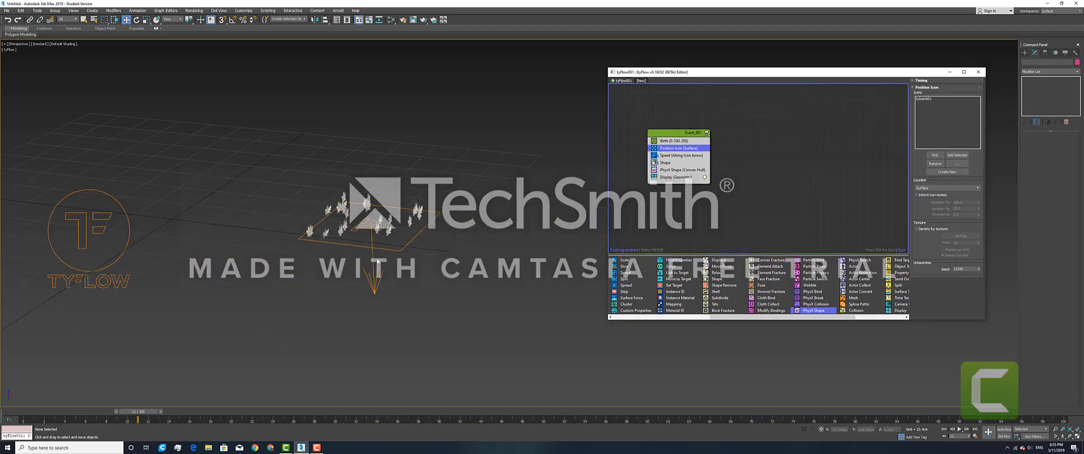
scroll(378, 263, up, 5)
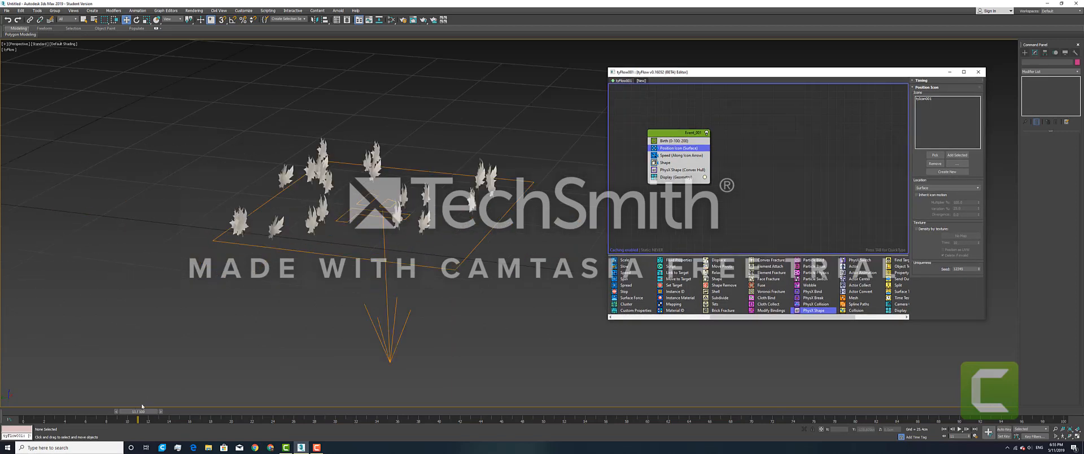
drag(142, 411, 370, 411)
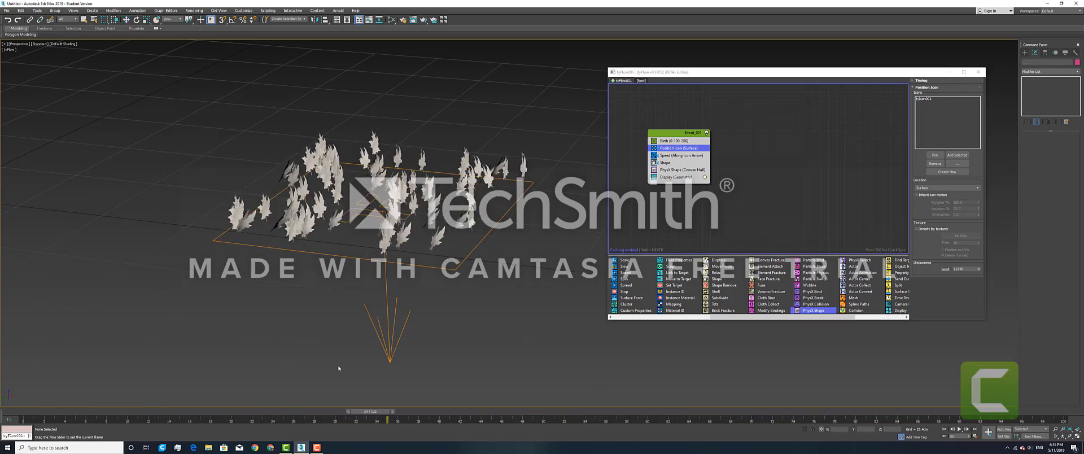
drag(340, 368, 539, 387)
key(w)
scroll(448, 298, down, 3)
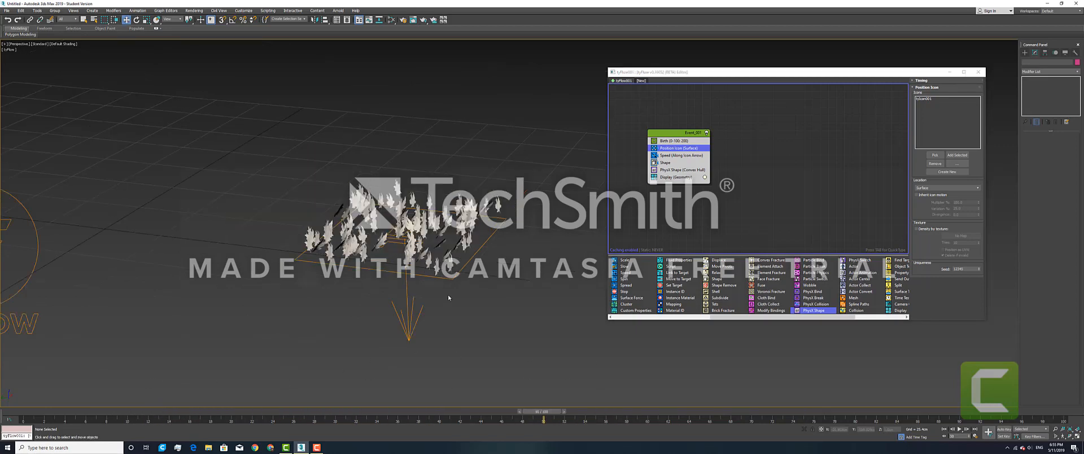
scroll(446, 294, down, 5)
scroll(443, 292, up, 5)
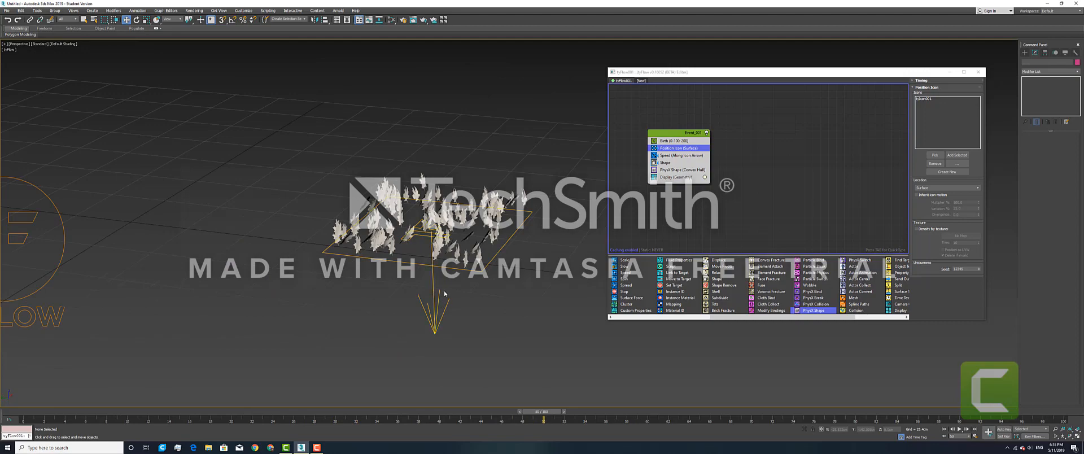
alt+middle_drag(499, 312, 414, 246)
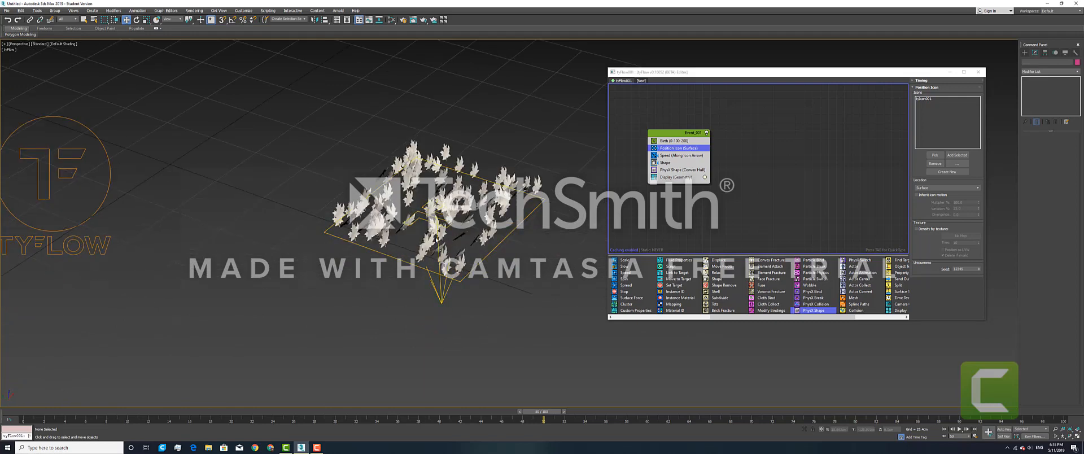
Select the leaf emitter icon in the viewport and move it straight up, well above the ground plane.
mouse_move(431, 289)
alt+middle_down()
mouse_move(464, 273)
mouse_move(446, 278)
alt+middle_up()
click(446, 278)
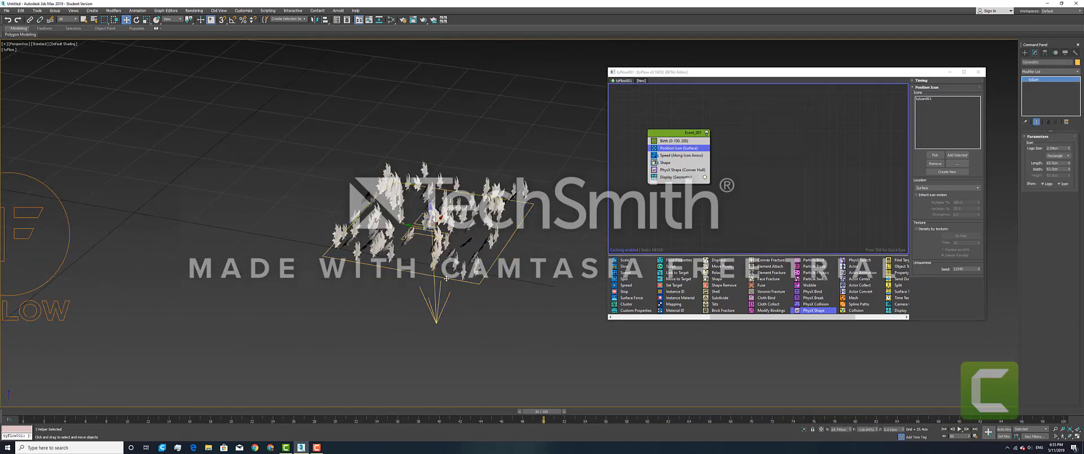
alt+middle_drag(441, 204, 490, 227)
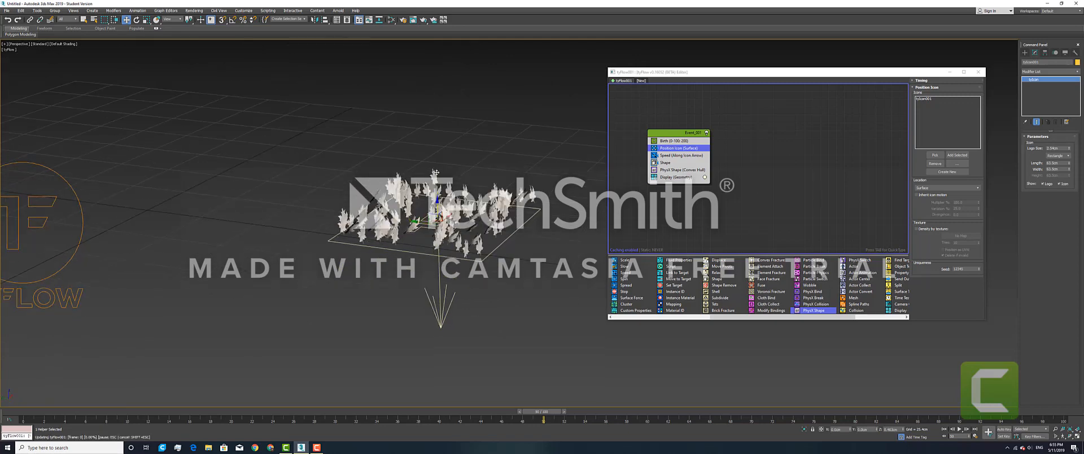
drag(436, 204, 438, 188)
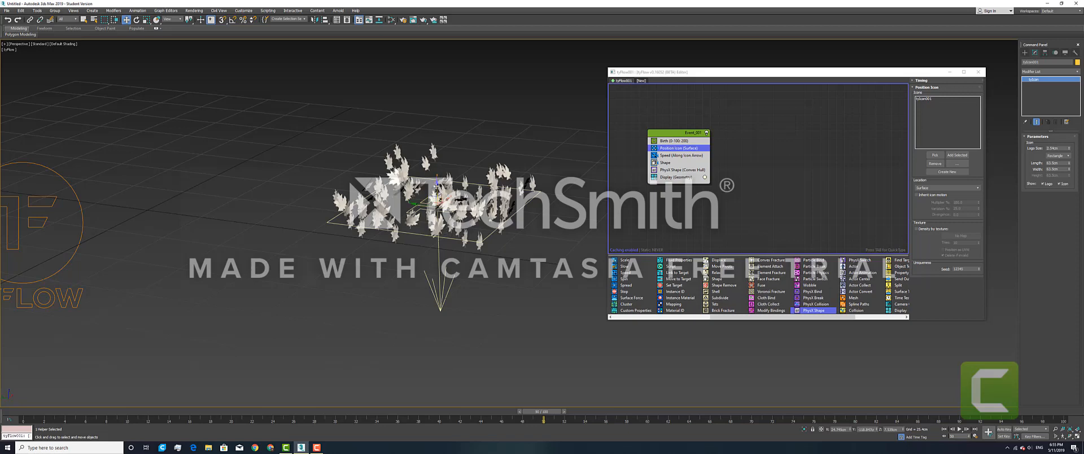
scroll(436, 184, down, 8)
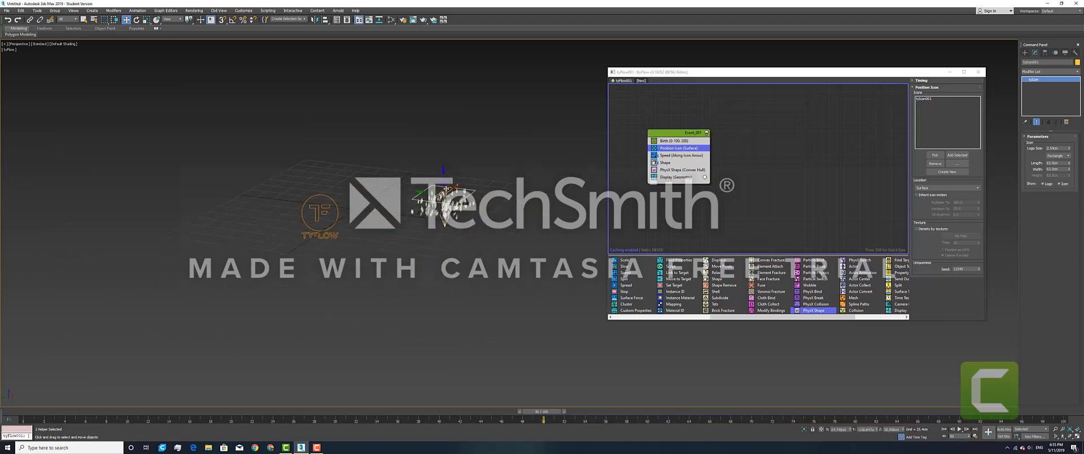
drag(444, 172, 438, 86)
scroll(441, 104, up, 6)
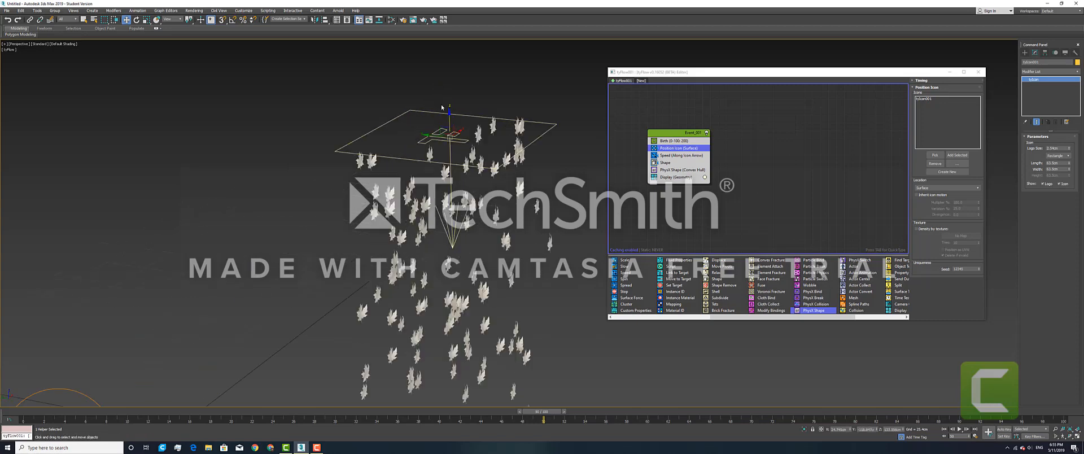
scroll(449, 115, down, 3)
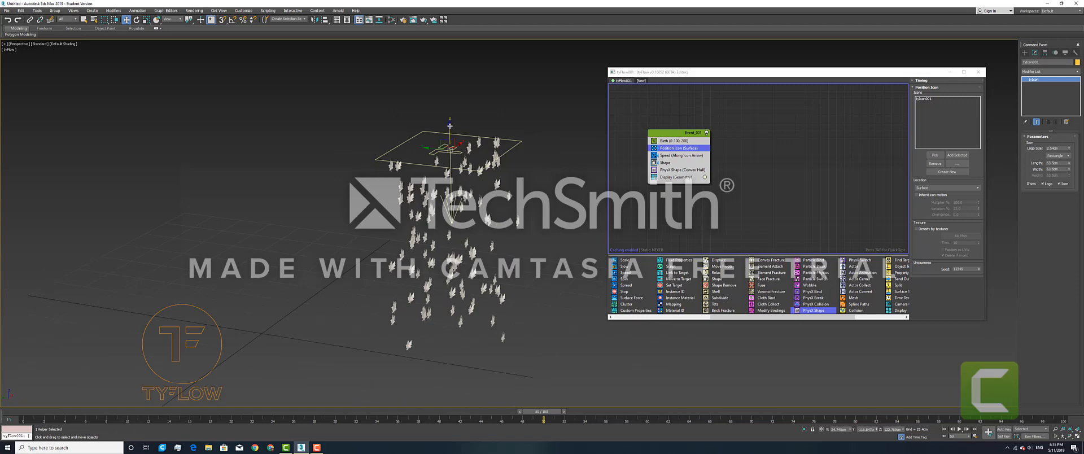
drag(449, 125, 450, 167)
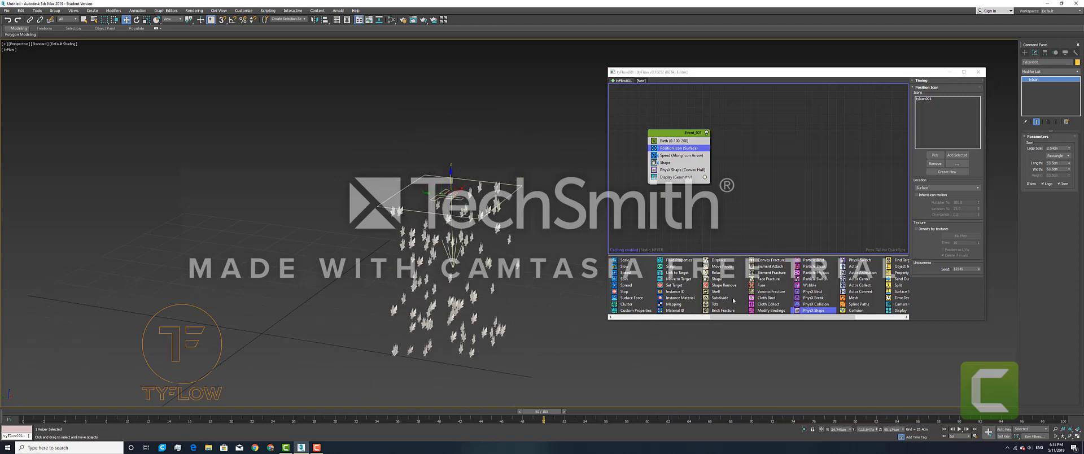
Try a Spin operator between the Speed and Shape operators at about frame 57, and delete it again.
drag(553, 411, 616, 415)
key(w)
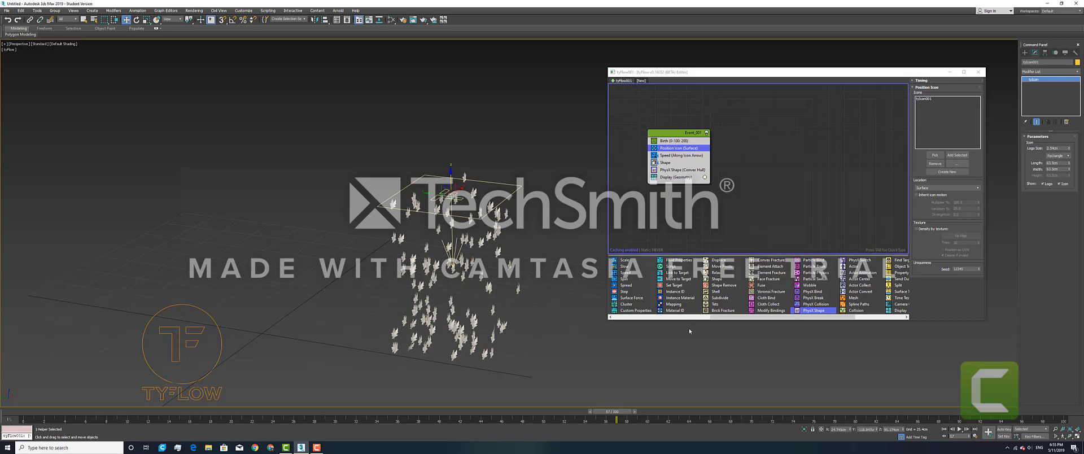
click(626, 282)
drag(672, 194, 673, 166)
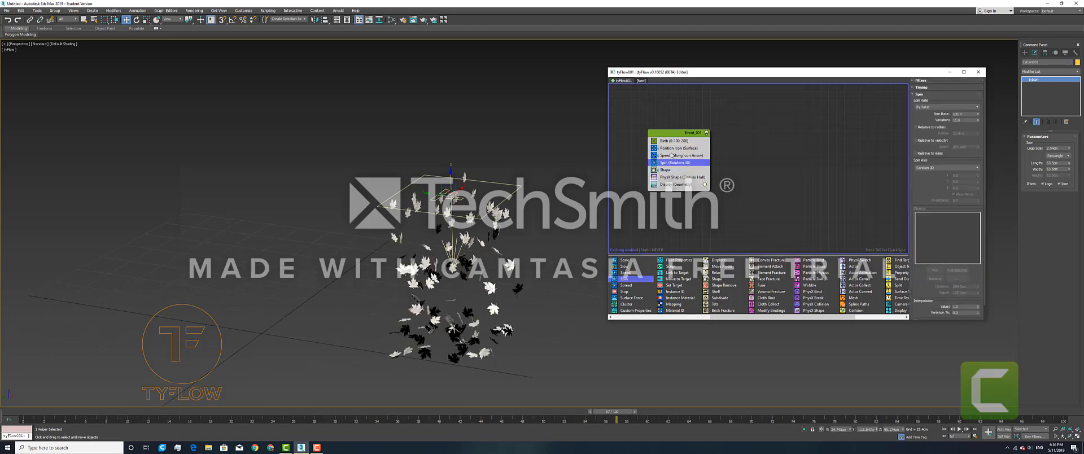
right_click(668, 163)
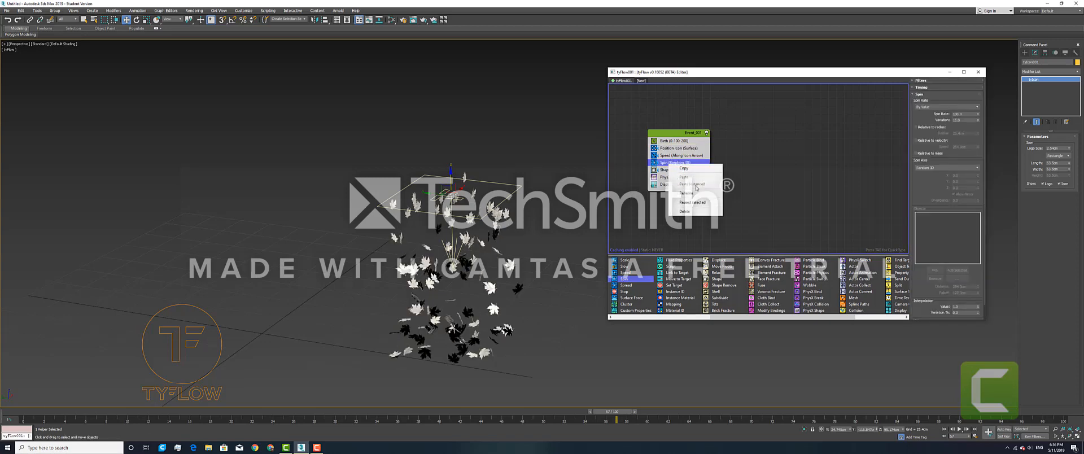
click(686, 212)
Add a Spin operator between the Speed and Shape operators and scrub to about frame 77 to examine the tumbling leaves.
drag(614, 413, 684, 399)
key(w)
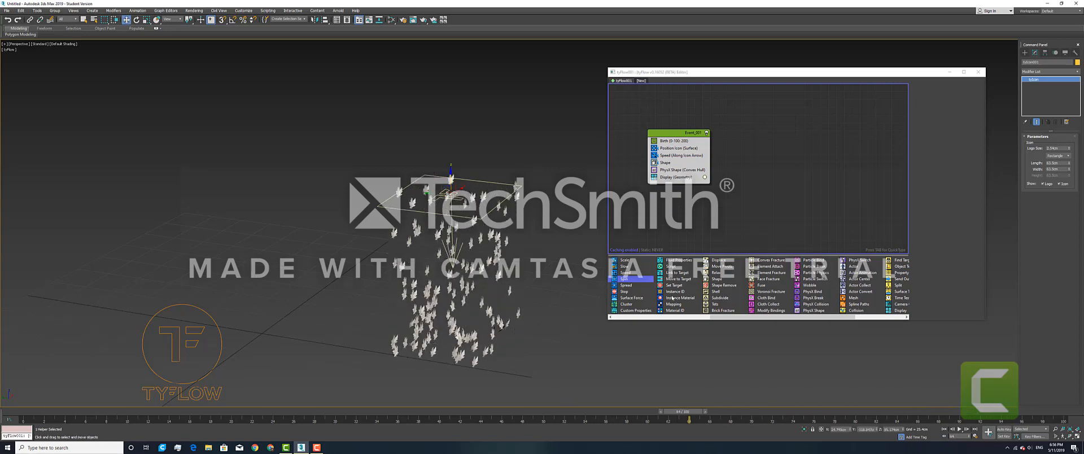
drag(629, 280, 676, 161)
scroll(485, 259, up, 4)
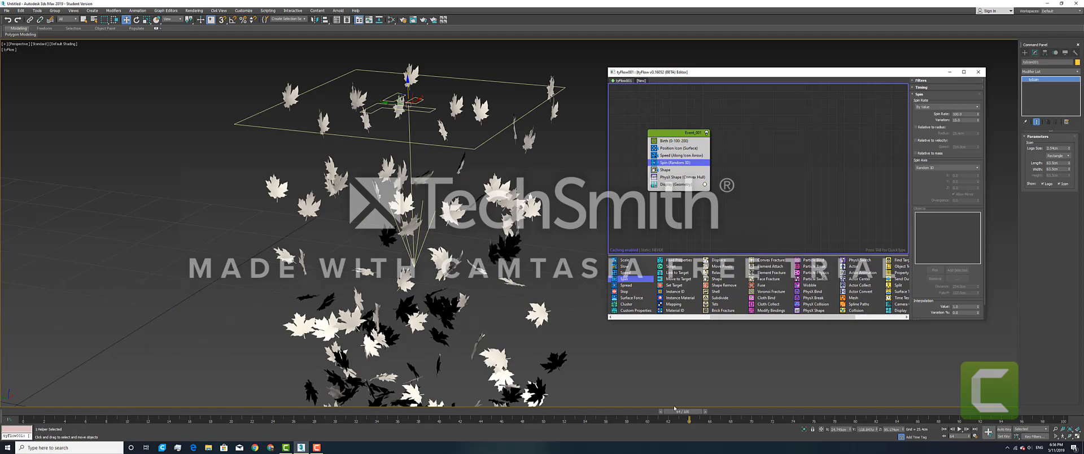
drag(674, 409, 823, 402)
key(w)
scroll(508, 305, down, 5)
scroll(491, 303, up, 1)
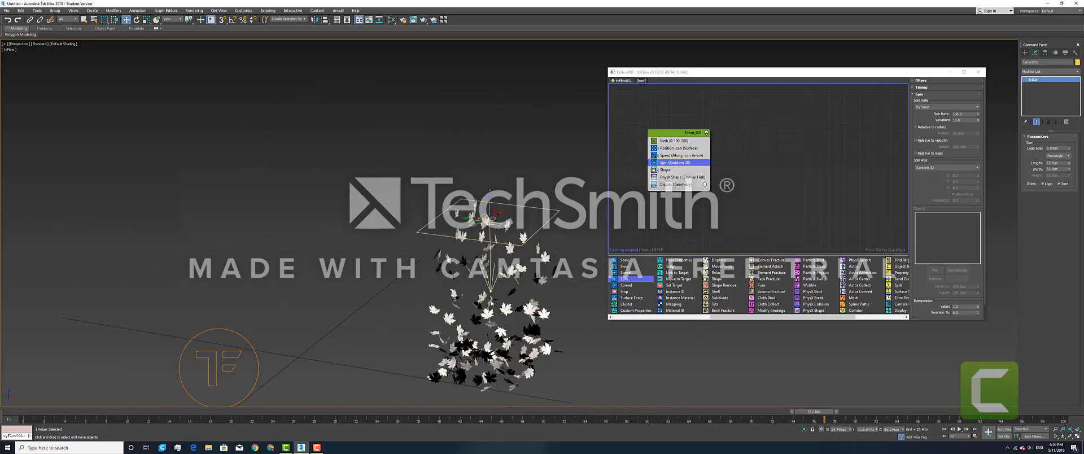
scroll(497, 316, up, 3)
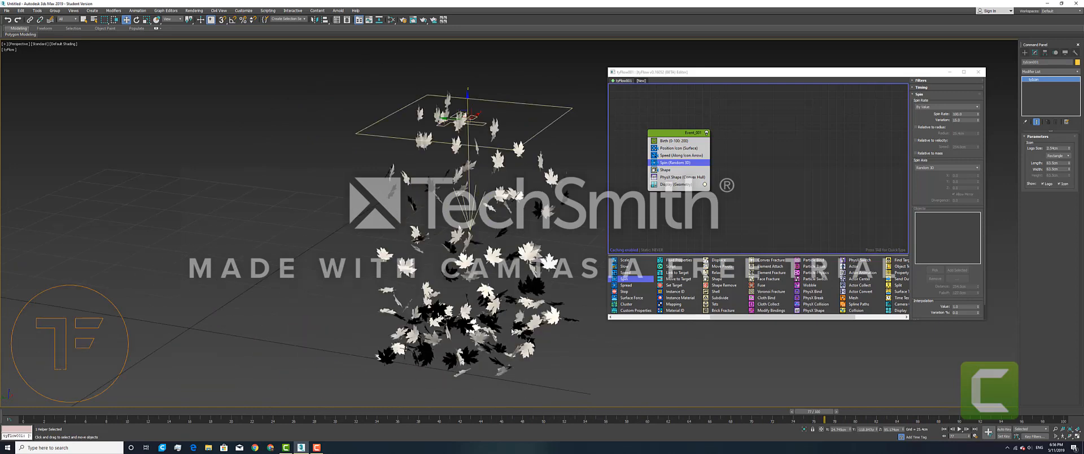
Change the Spin operator's spin rate and scrub to about frame 92 to check the falling leaves.
click(957, 114)
text(3)
drag(815, 411, 976, 393)
scroll(501, 295, down, 6)
scroll(501, 295, up, 5)
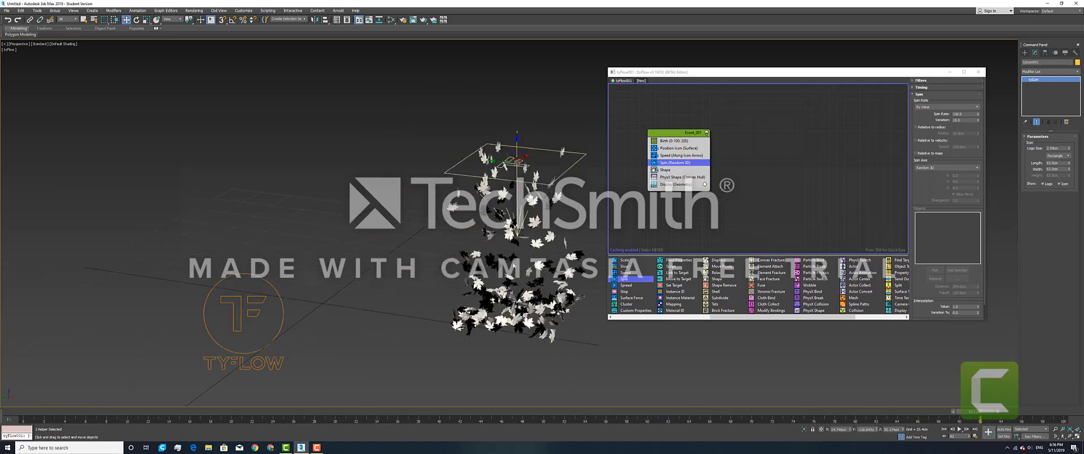
scroll(501, 263, down, 3)
scroll(527, 272, up, 3)
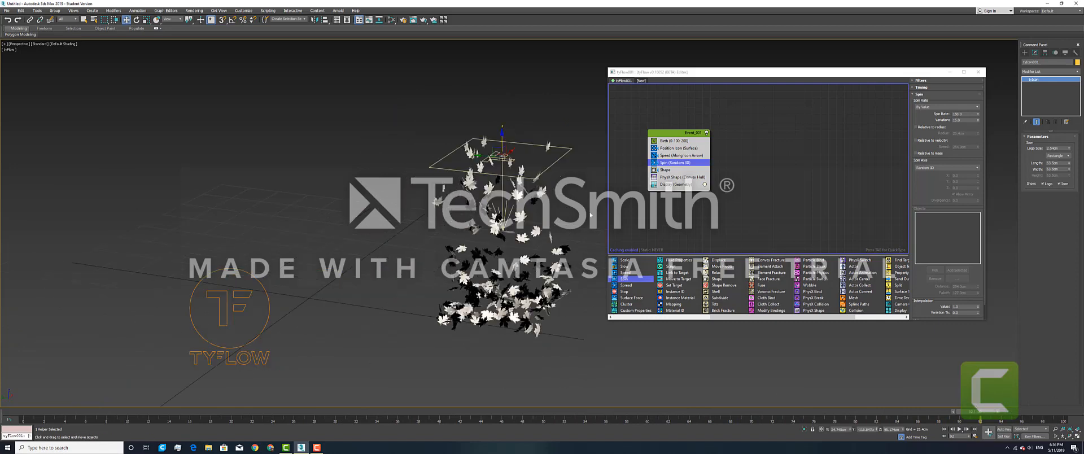
Set the PhysX Shape operator's hull type to Sphere and scrub to frame 100 to compare the collisions.
click(687, 178)
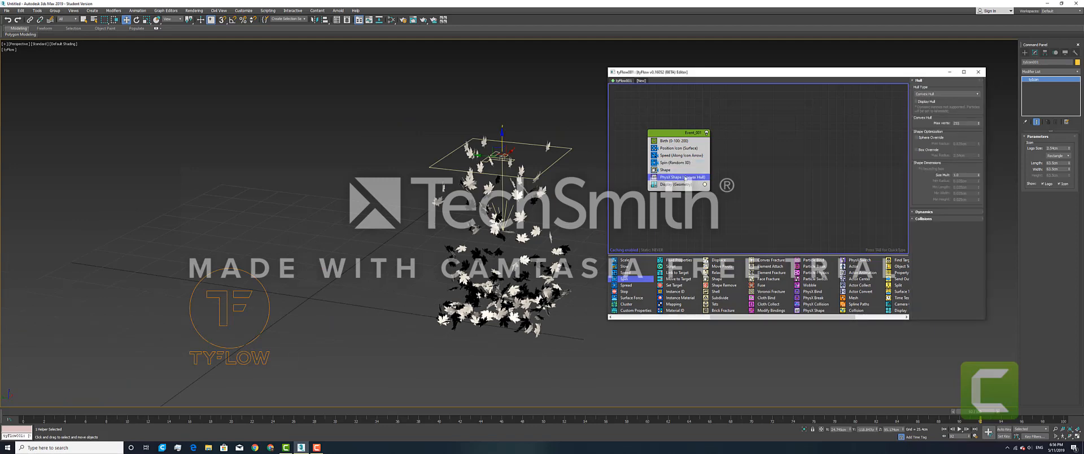
click(976, 94)
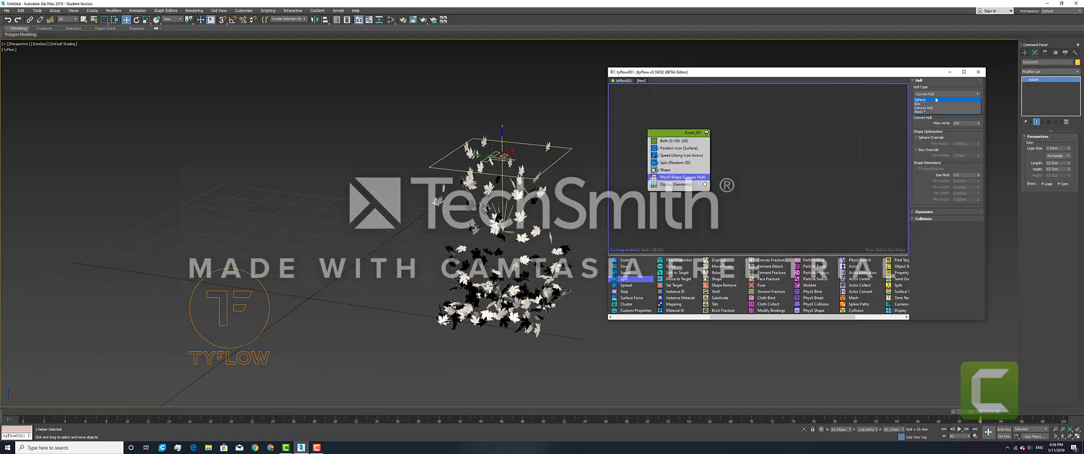
click(971, 412)
click(809, 394)
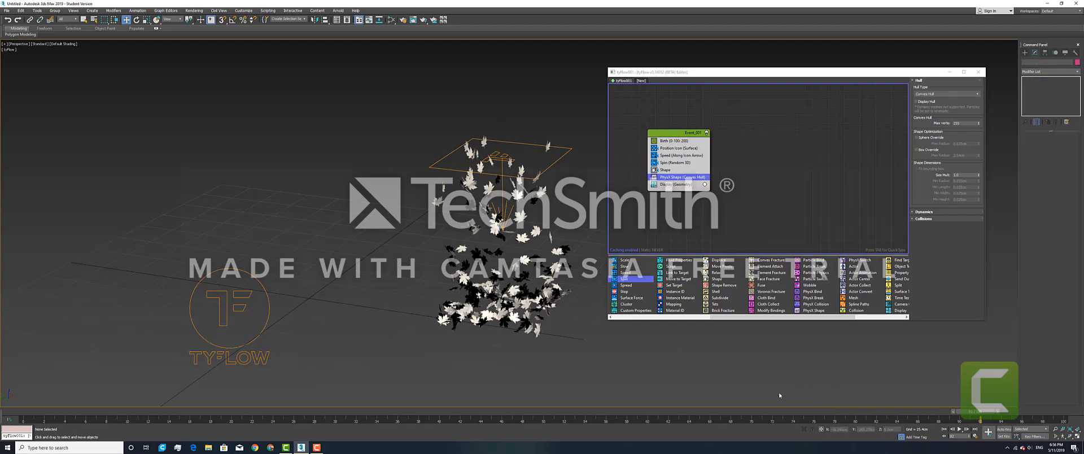
drag(958, 414, 935, 411)
key(w)
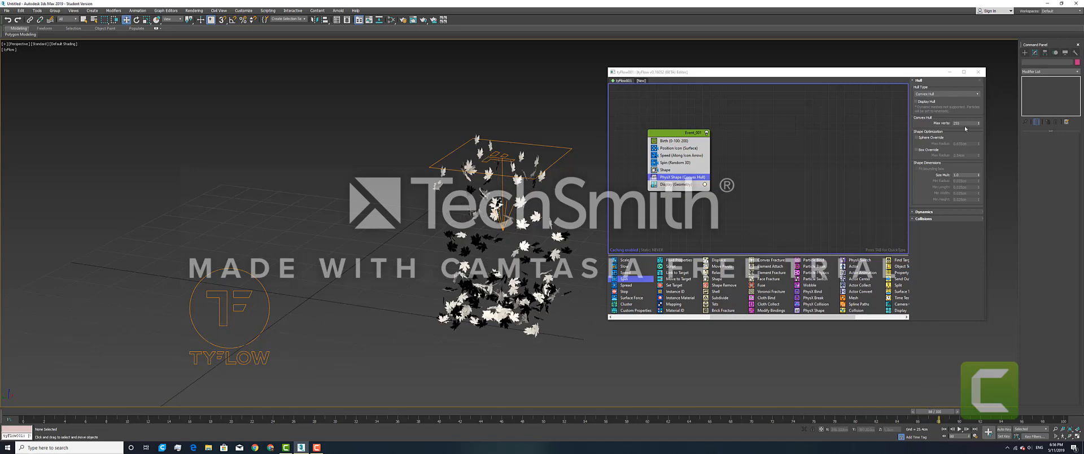
click(975, 94)
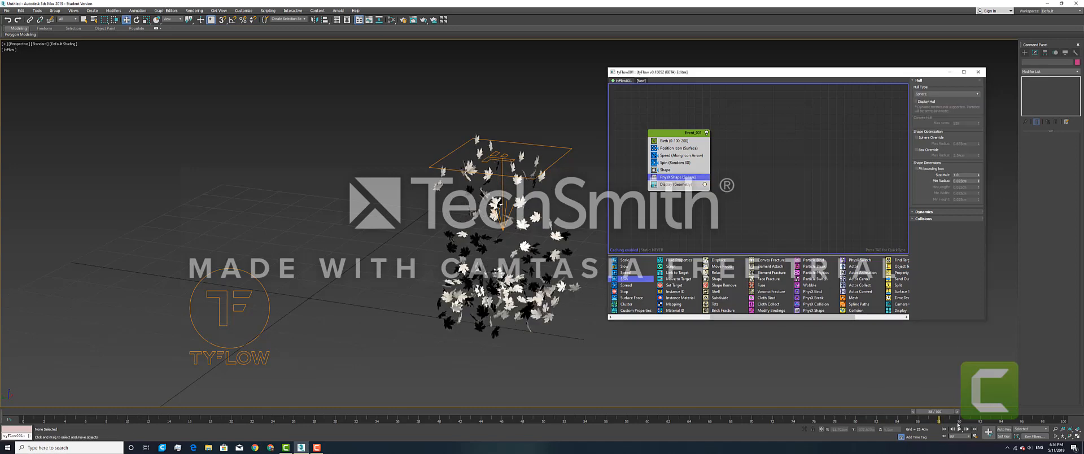
drag(934, 411, 1072, 412)
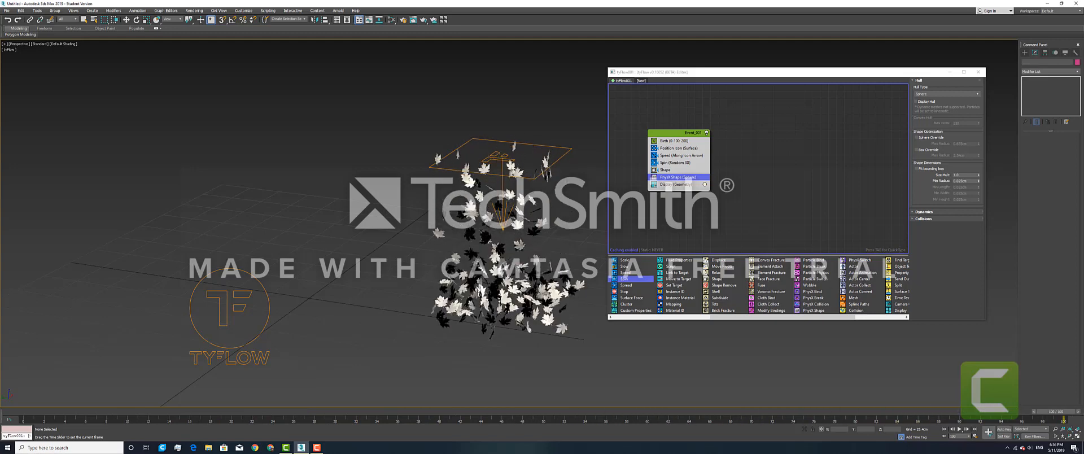
Change the Speed operator's magnitude and examine how the leaves scatter on the ground at frame 100.
click(682, 155)
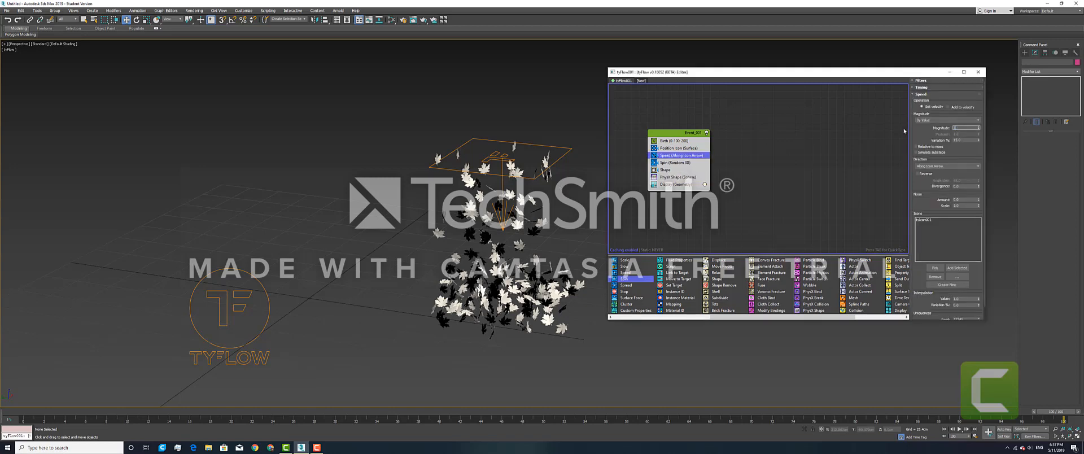
key(Return)
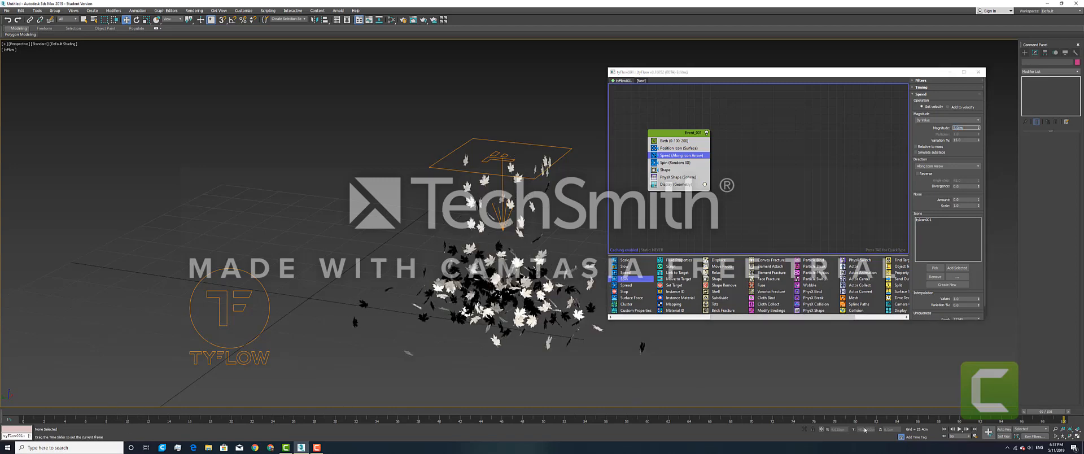
mouse_move(1043, 407)
mouse_down()
mouse_move(108, 411)
mouse_move(500, 437)
mouse_move(946, 381)
mouse_move(1051, 395)
mouse_move(782, 413)
mouse_move(92, 414)
mouse_move(968, 399)
mouse_move(1053, 410)
mouse_up()
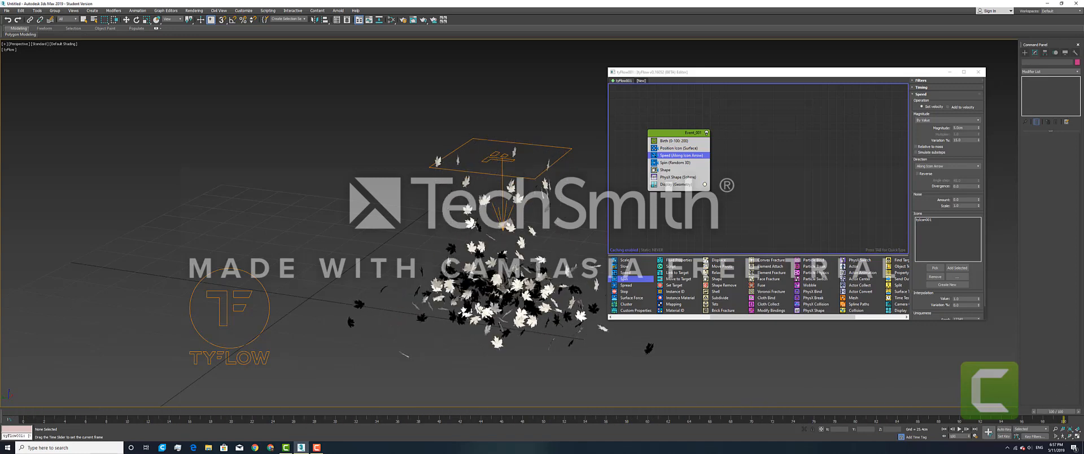
scroll(491, 345, down, 4)
scroll(483, 341, up, 4)
scroll(473, 328, down, 4)
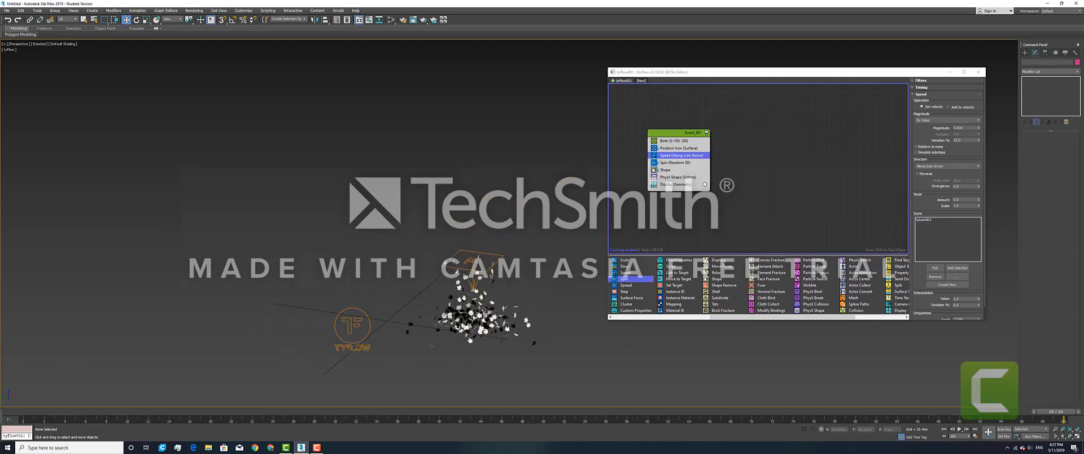